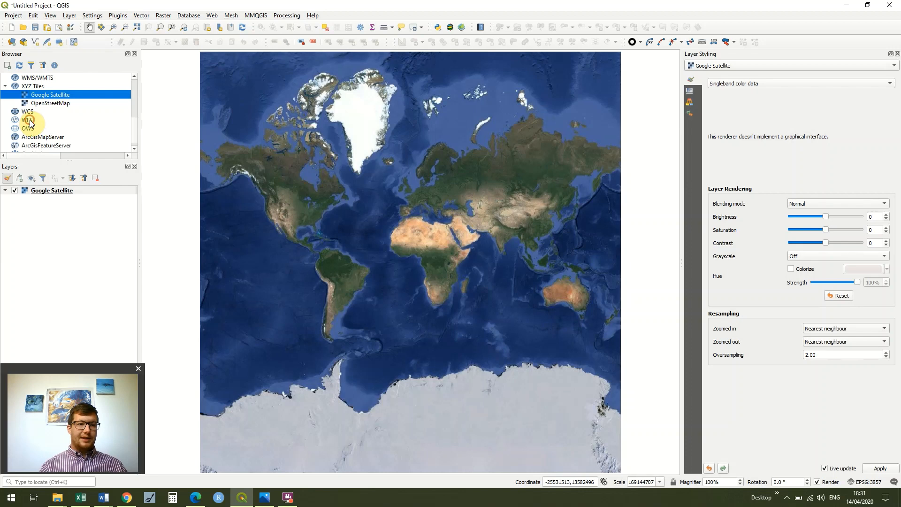
Zoom the map in on Great Britain and Ireland
left_click(29, 121)
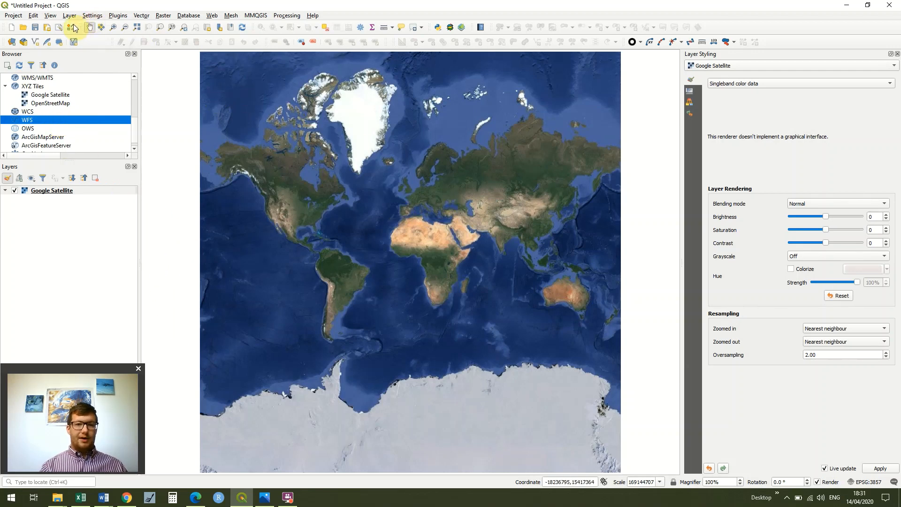
left_click(113, 27)
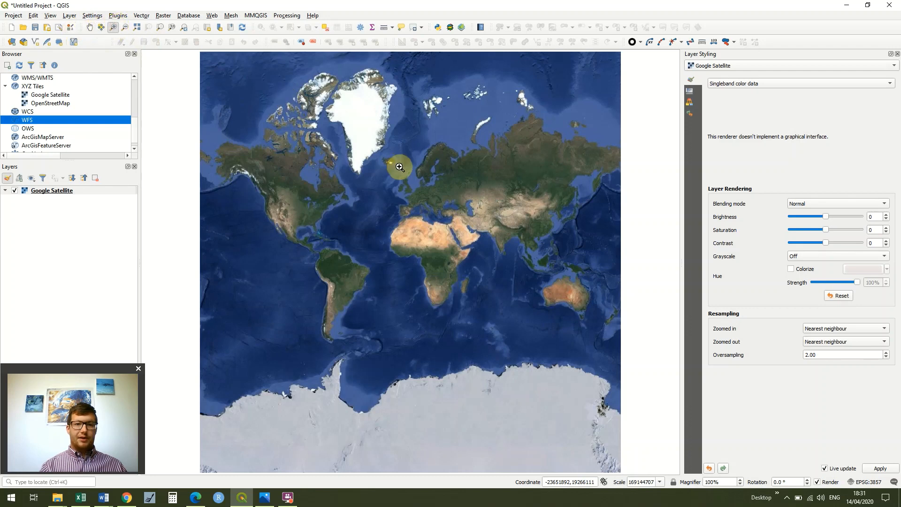
left_click_drag(395, 171, 415, 201)
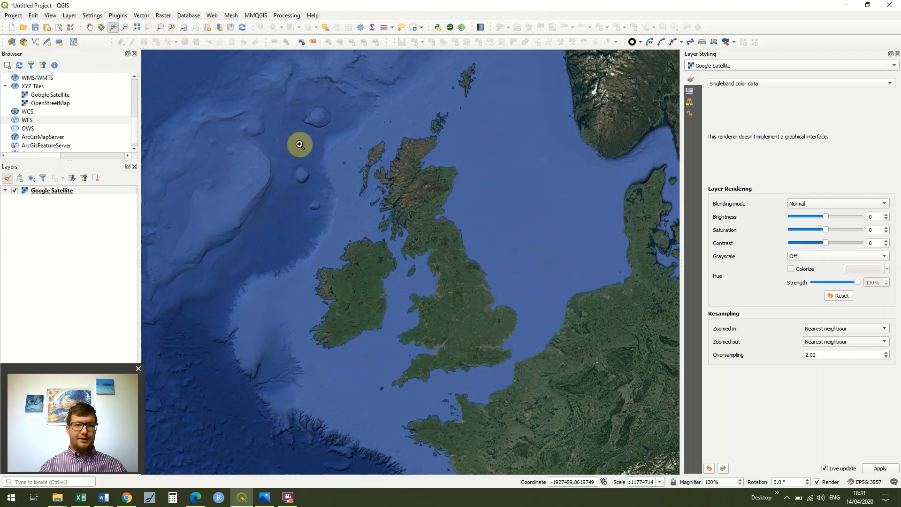
left_click_drag(211, 109, 533, 396)
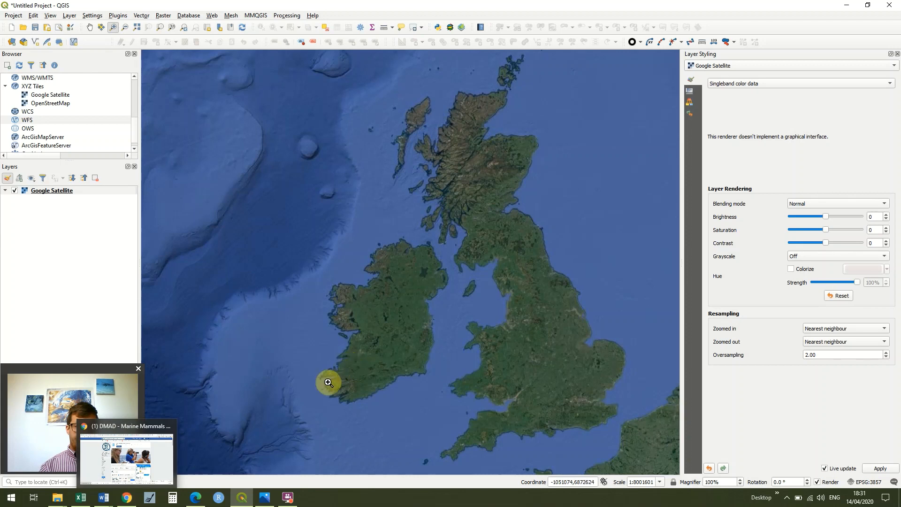
Switch to the browser and copy the OGC WFS link of the National Parks (December 2018) Boundaries GB BFC dataset
left_click(196, 498)
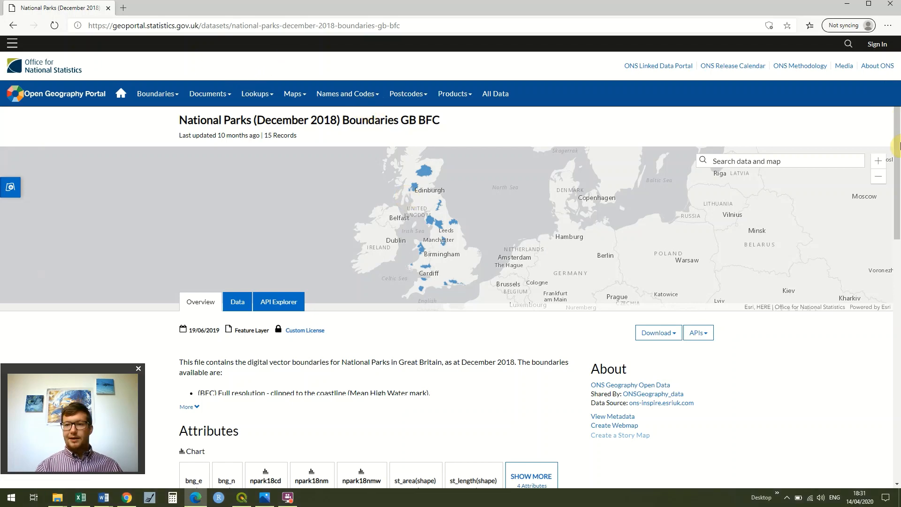
left_click_drag(898, 181, 898, 132)
scroll(894, 155, "down", 1)
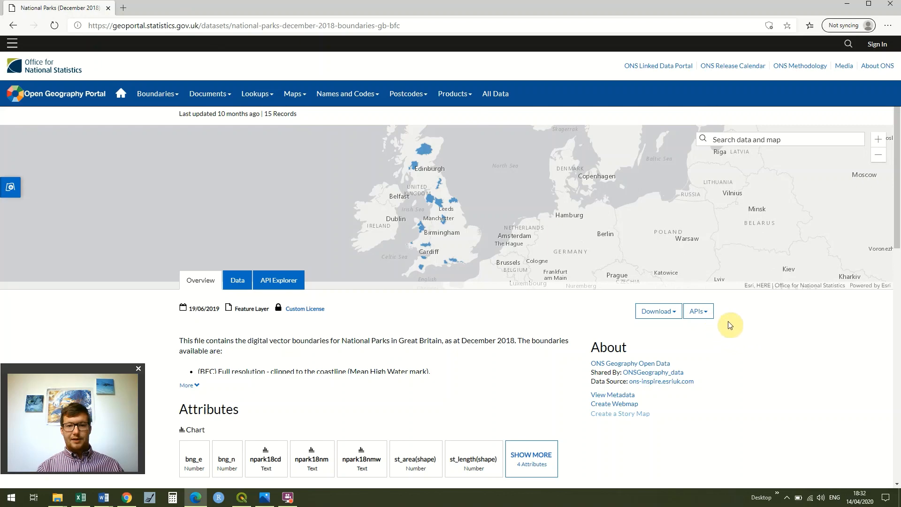
left_click_drag(899, 206, 899, 210)
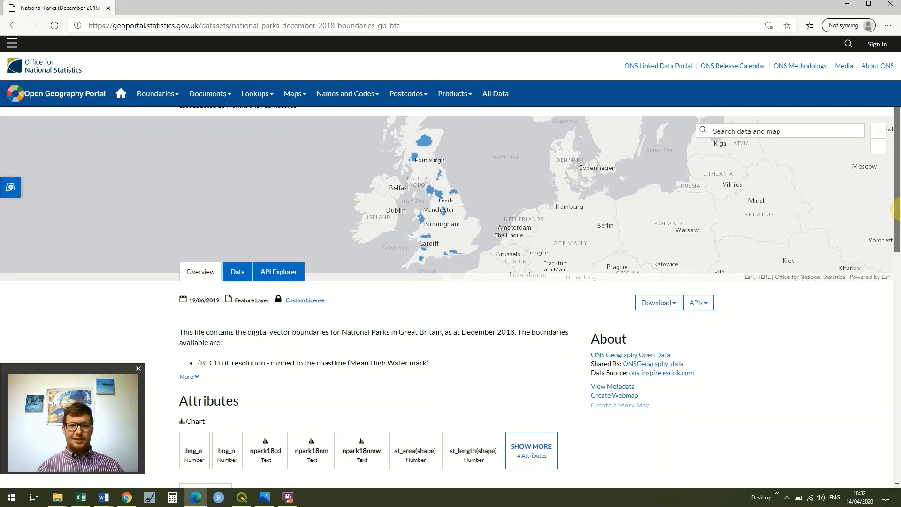
scroll(739, 317, "up", 1)
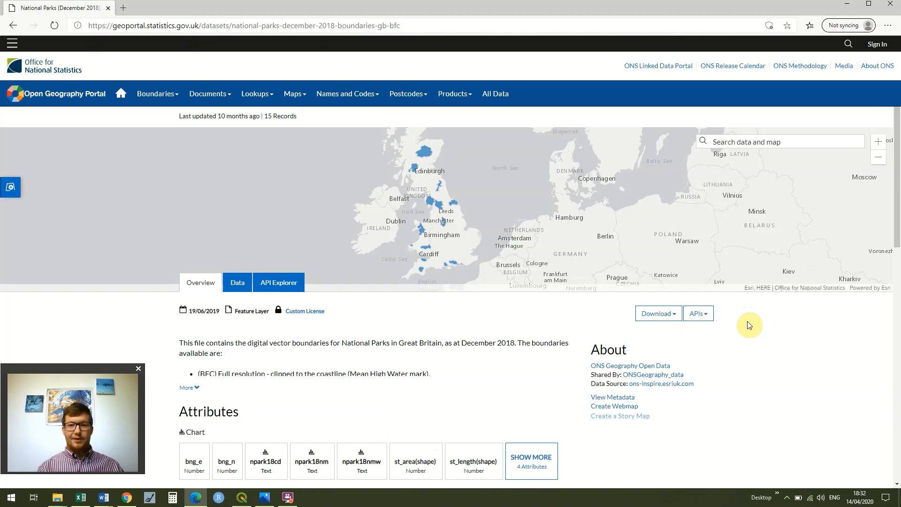
left_click(712, 320)
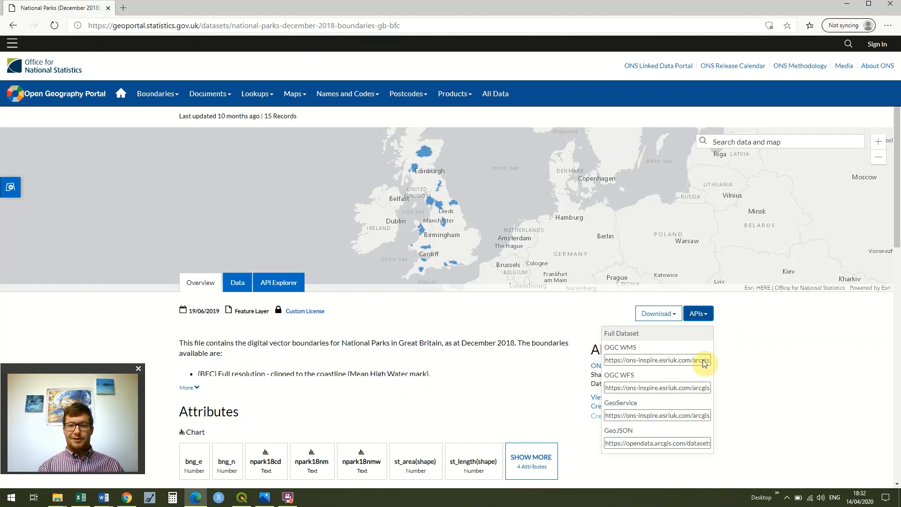
left_click(691, 389)
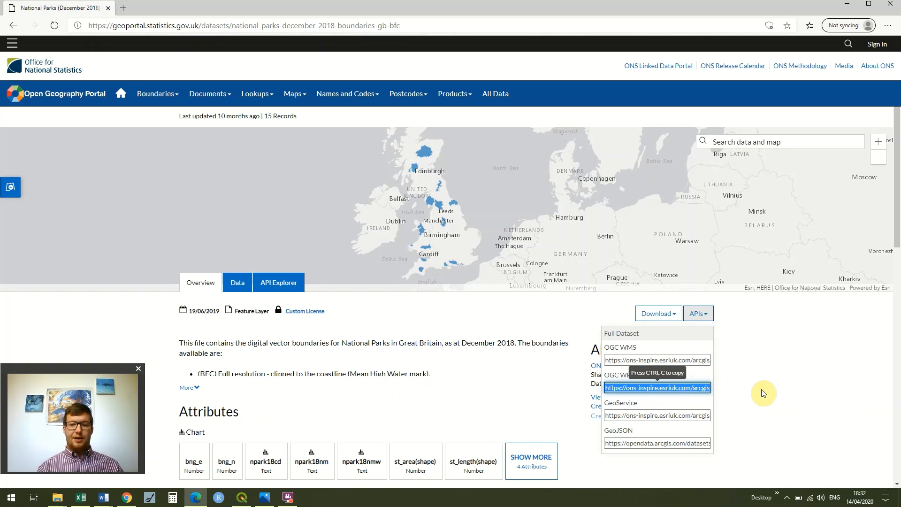
key("ctrl+c")
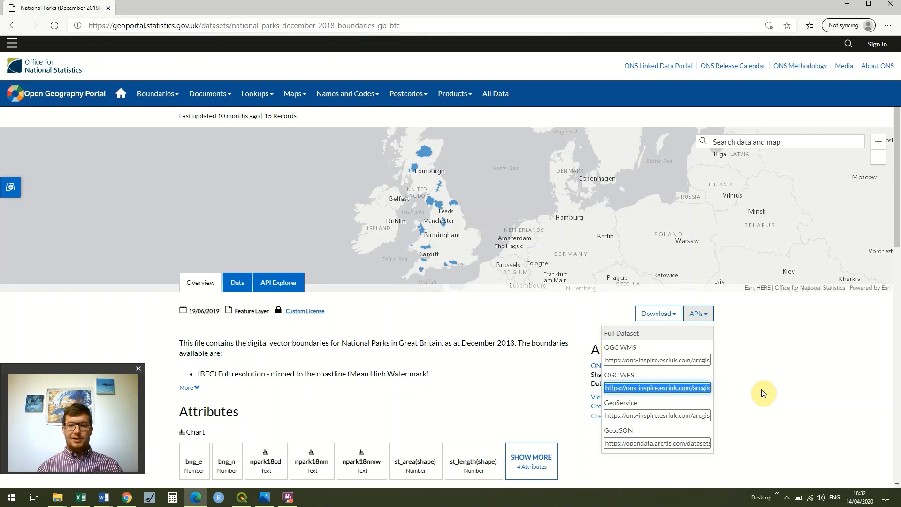
left_click(708, 390)
key("ctrl+c")
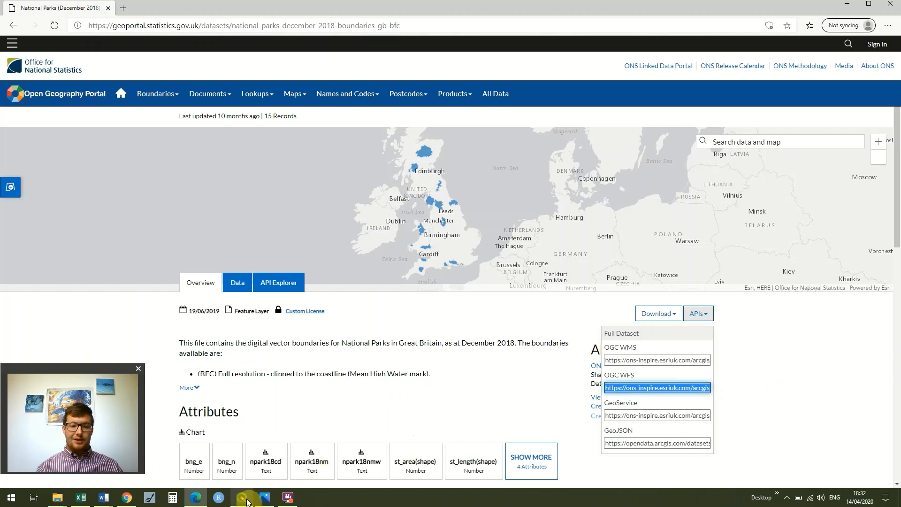
Switch to QGIS and create a new WFS connection named UK_NATIONAL_PARKS using the copied URL
left_click(244, 499)
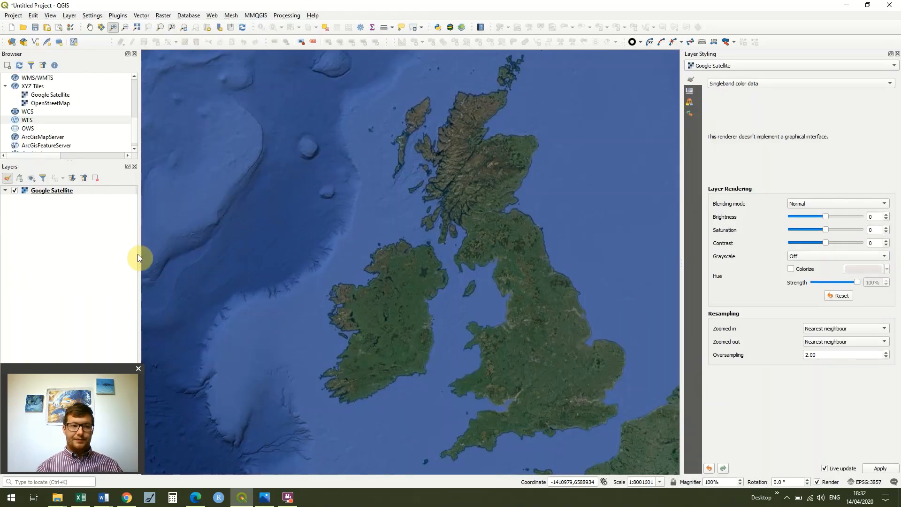
right_click(38, 120)
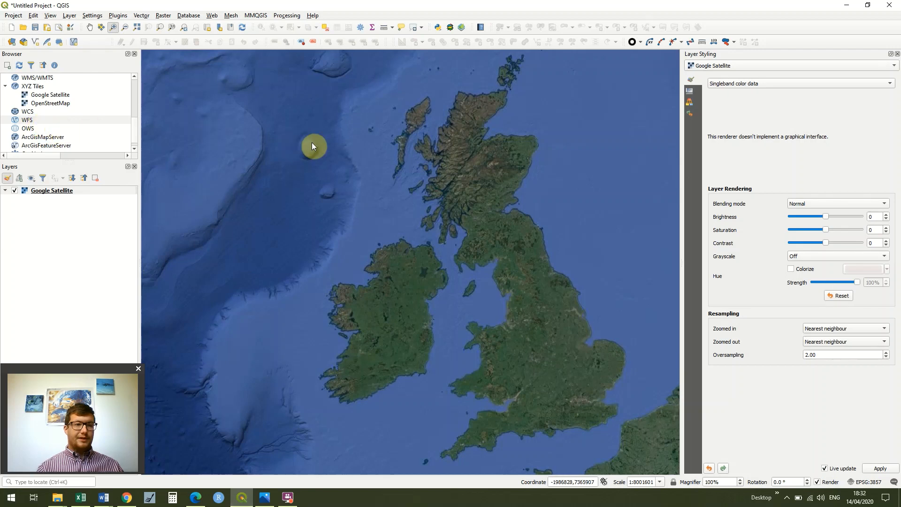
left_click(397, 142)
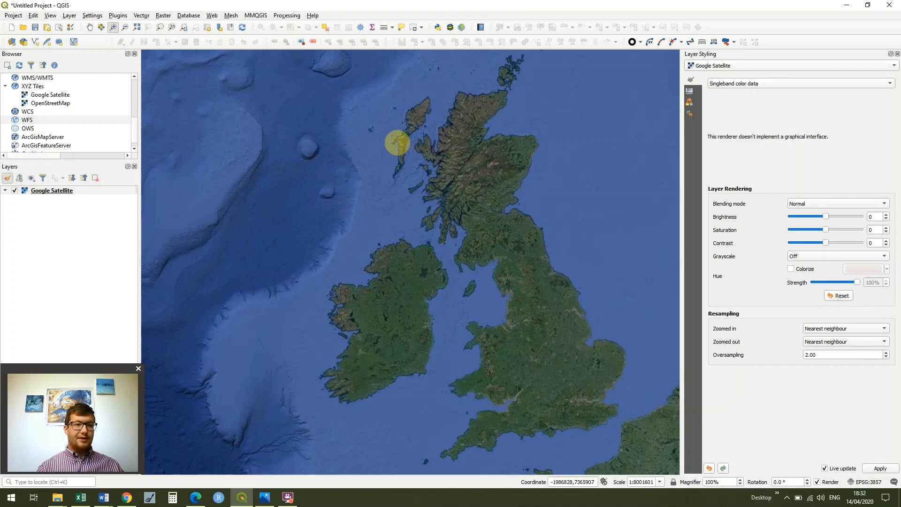
type("UK_NATIONAL")
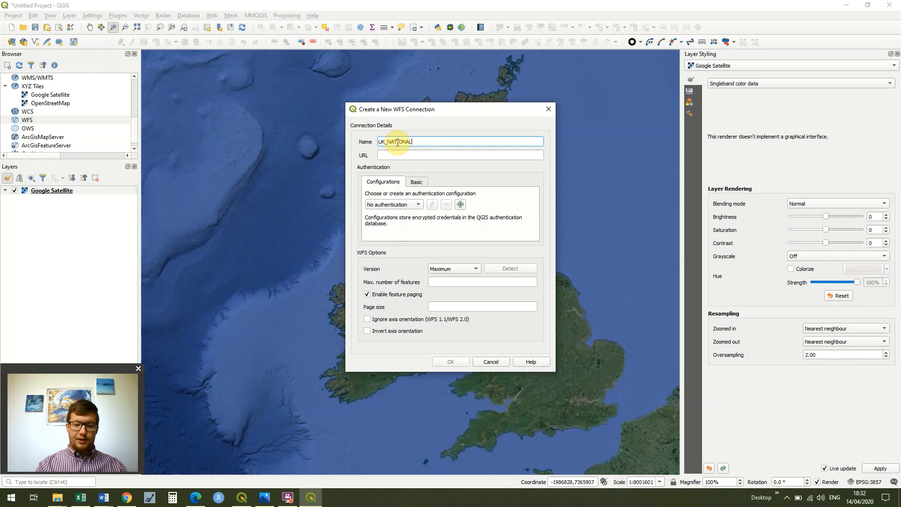
type("_PARKS")
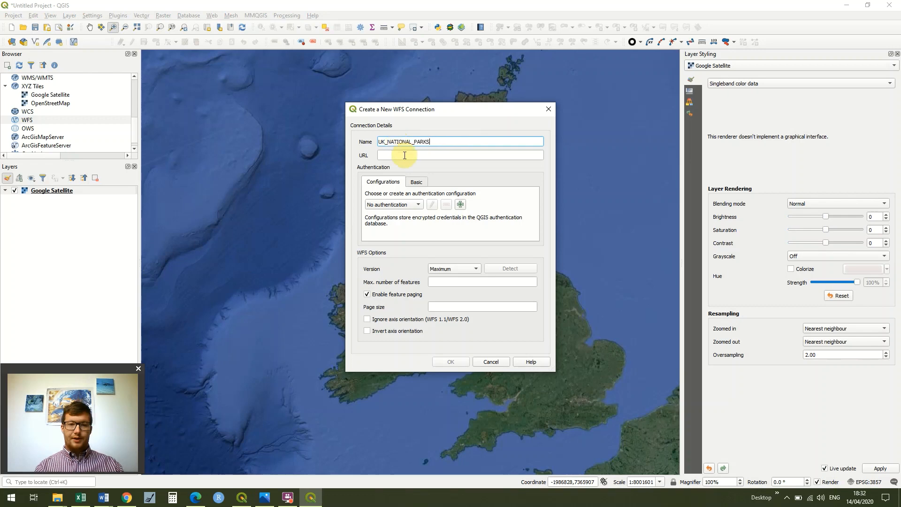
left_click(404, 155)
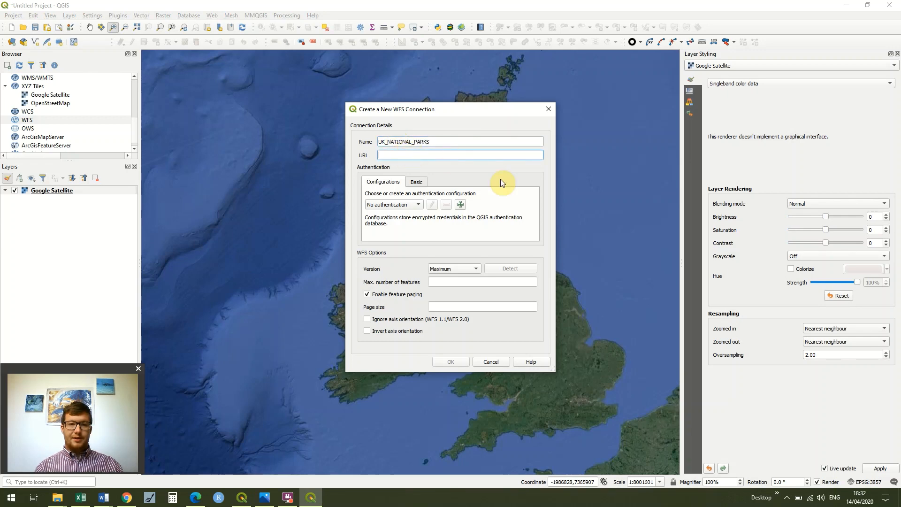
key("ctrl+v")
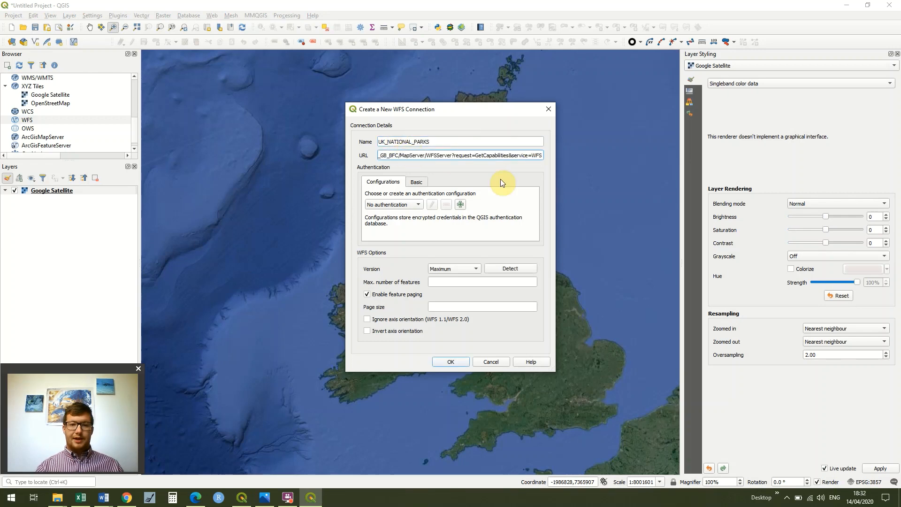
left_click(457, 364)
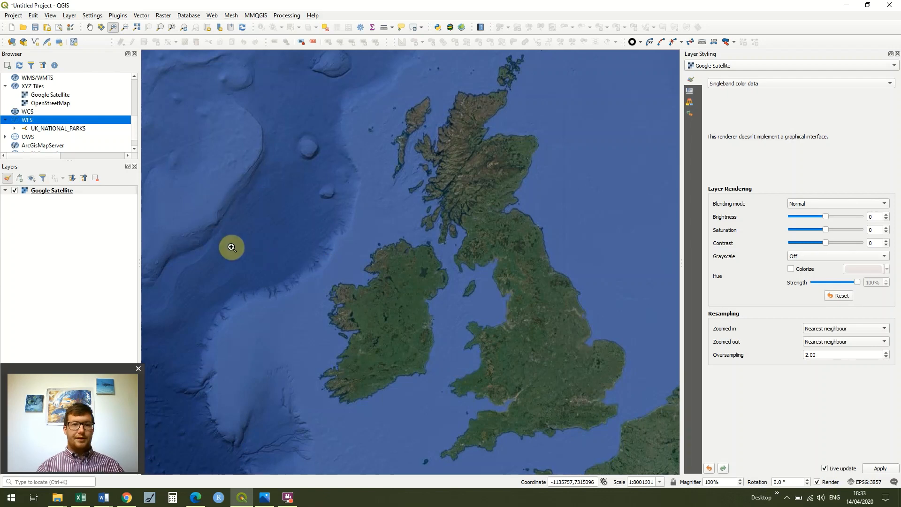
Add the National_Parks__December_2018 layer from the UK_NATIONAL_PARKS connection to the map, accepting the OSGB 1936 to WGS 84 (6) transformation
double_click(75, 131)
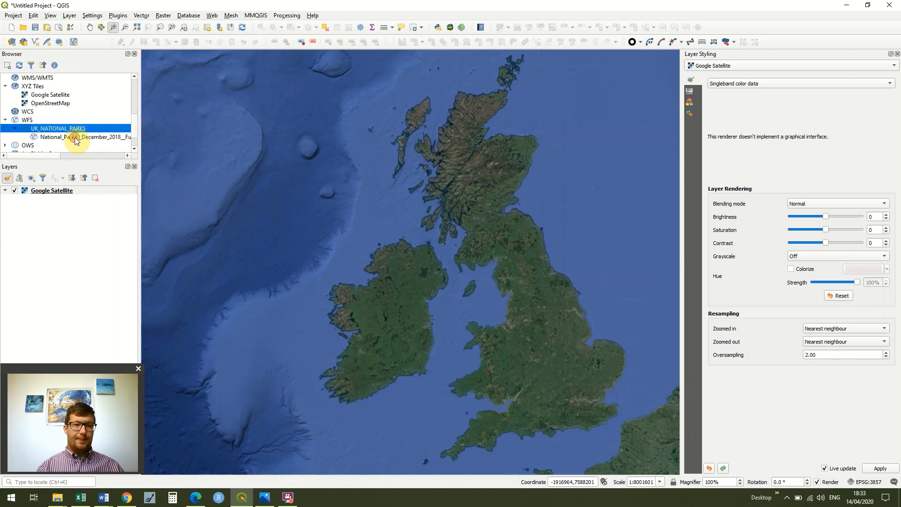
left_click(75, 137)
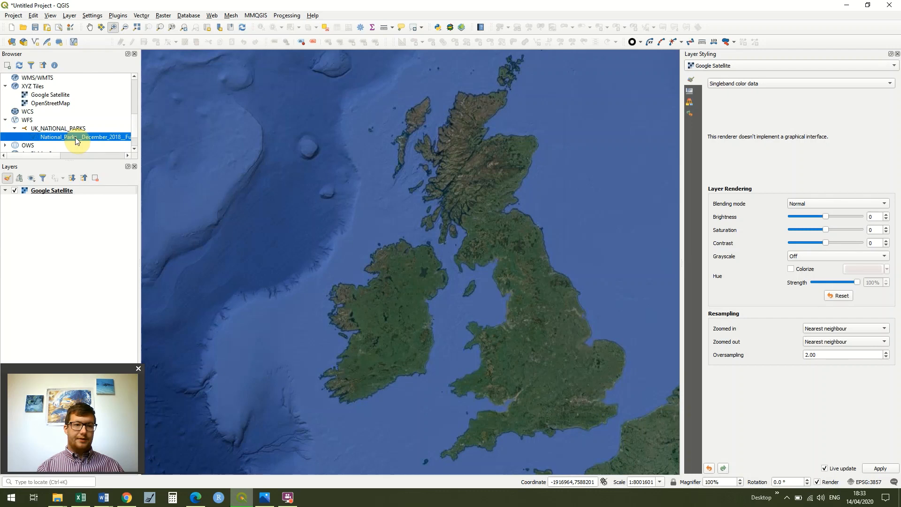
left_click_drag(77, 141, 219, 184)
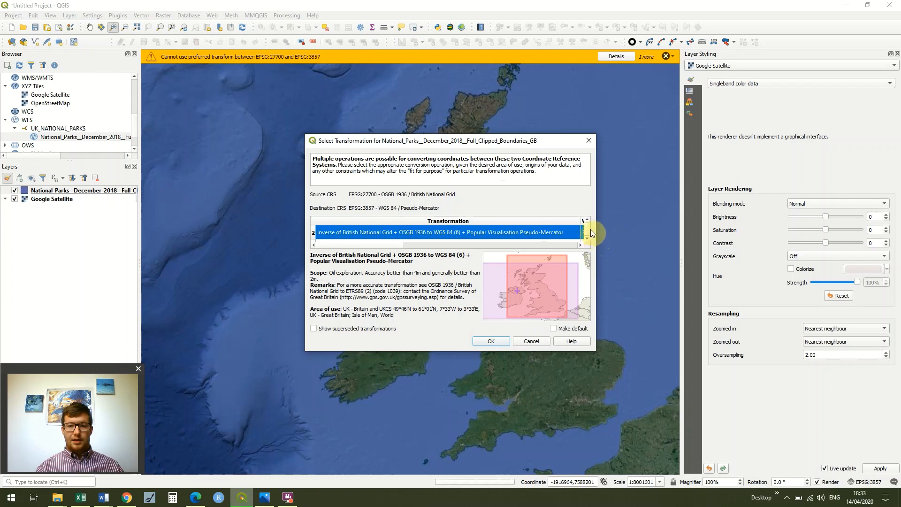
left_click(497, 341)
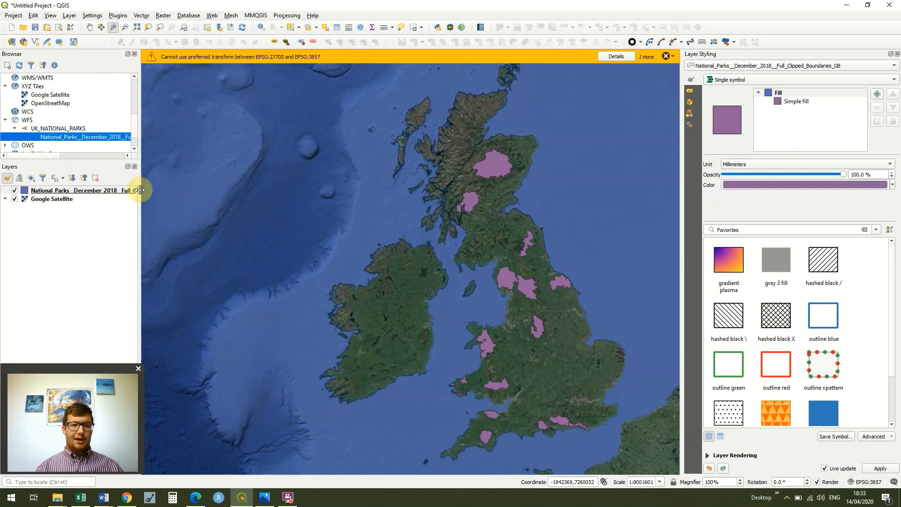
left_click(665, 56)
left_click(665, 57)
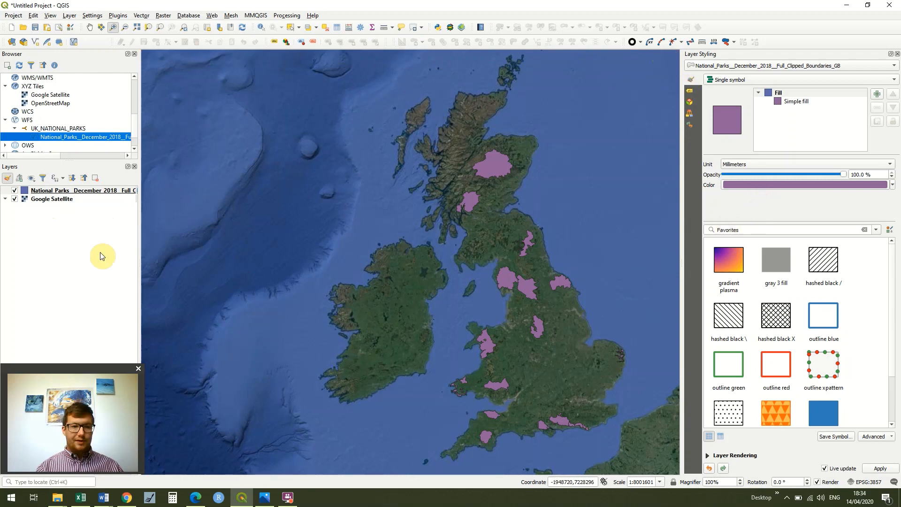
Examine the national parks attribute table, sorted by objectid with the npark18nm column widened to its full text, and close it
right_click(96, 190)
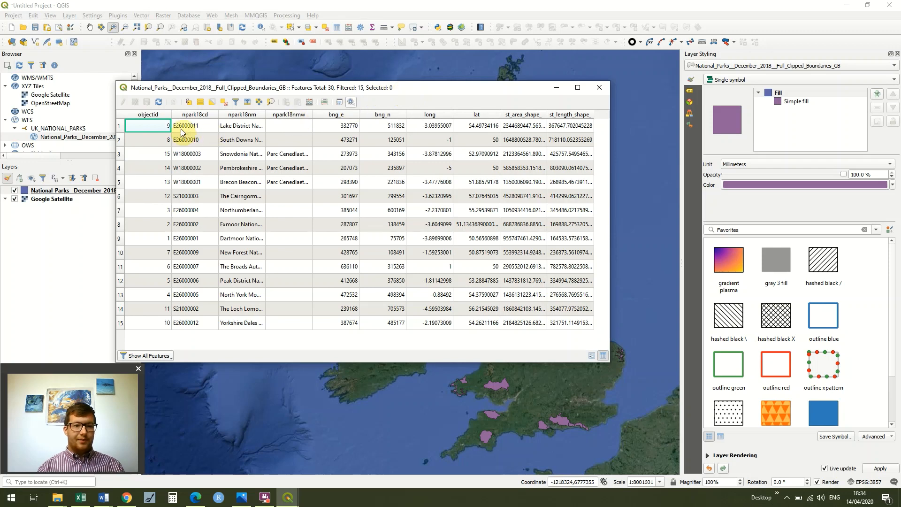
left_click(154, 114)
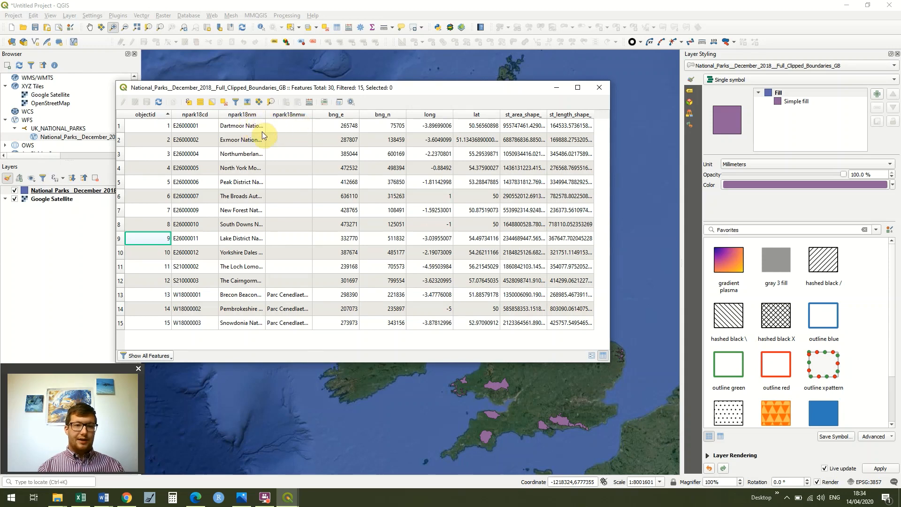
double_click(265, 114)
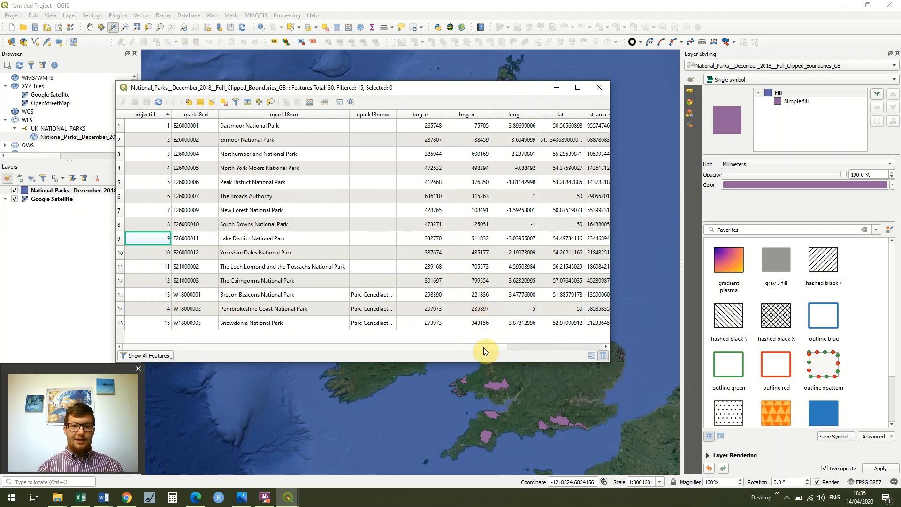
left_click_drag(483, 345, 527, 349)
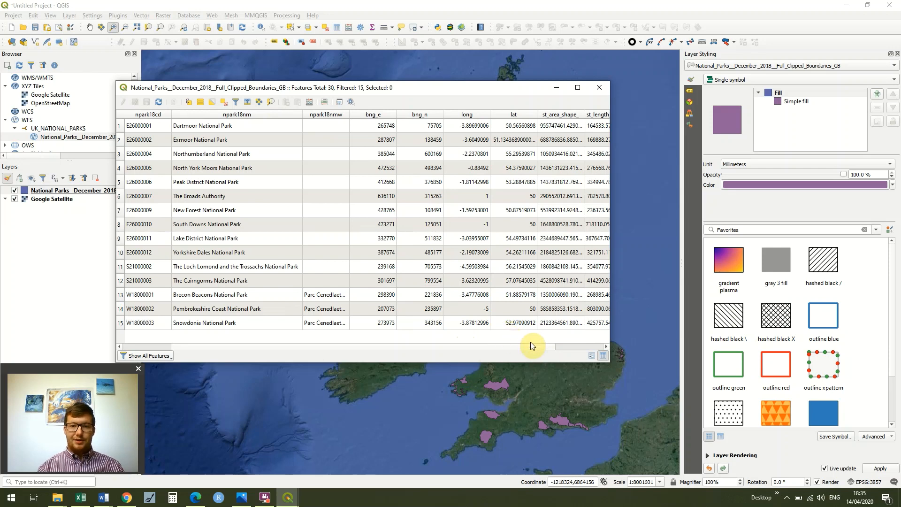
left_click(571, 348)
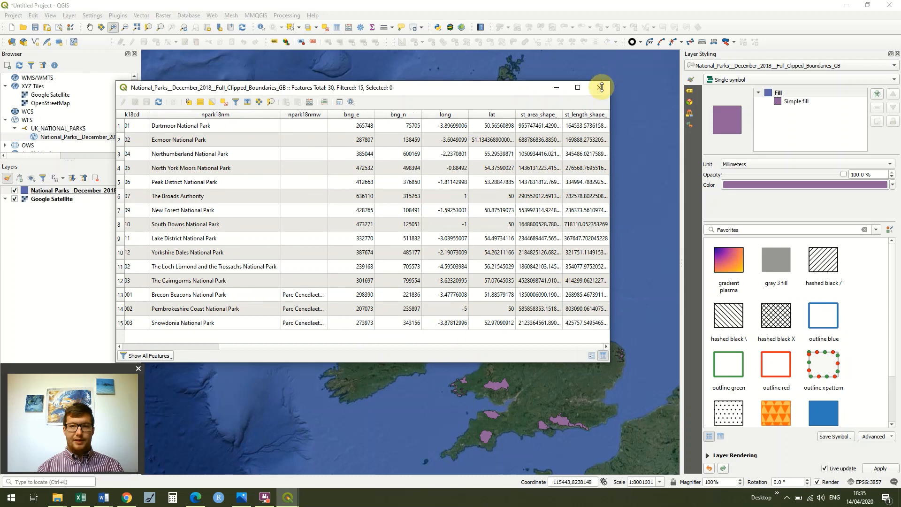
left_click(599, 87)
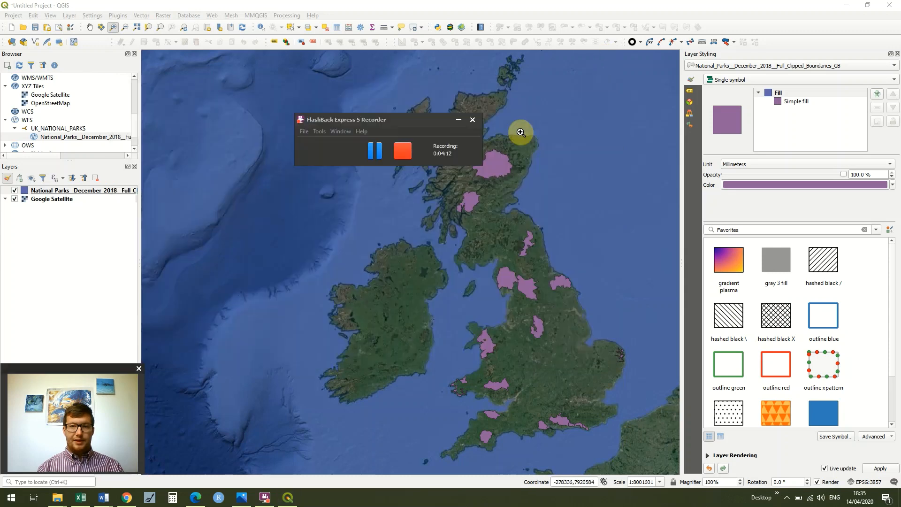
left_click(460, 2)
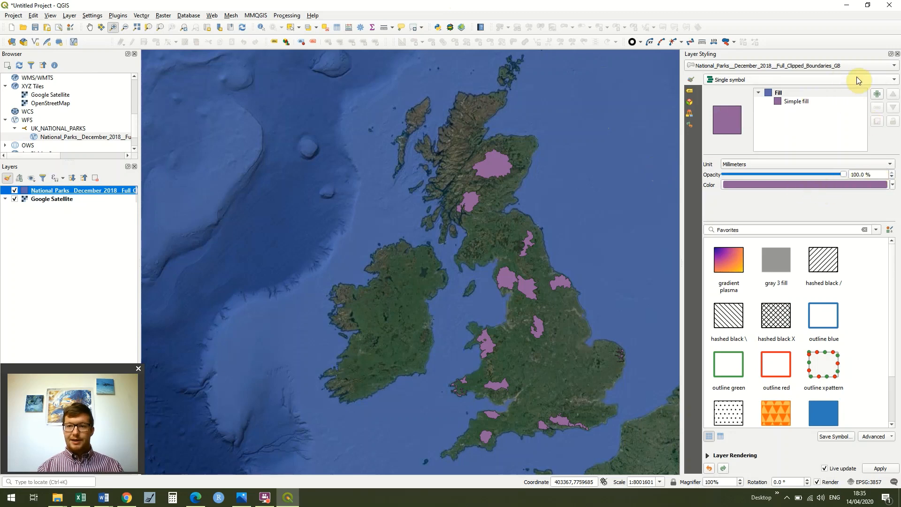
left_click(894, 82)
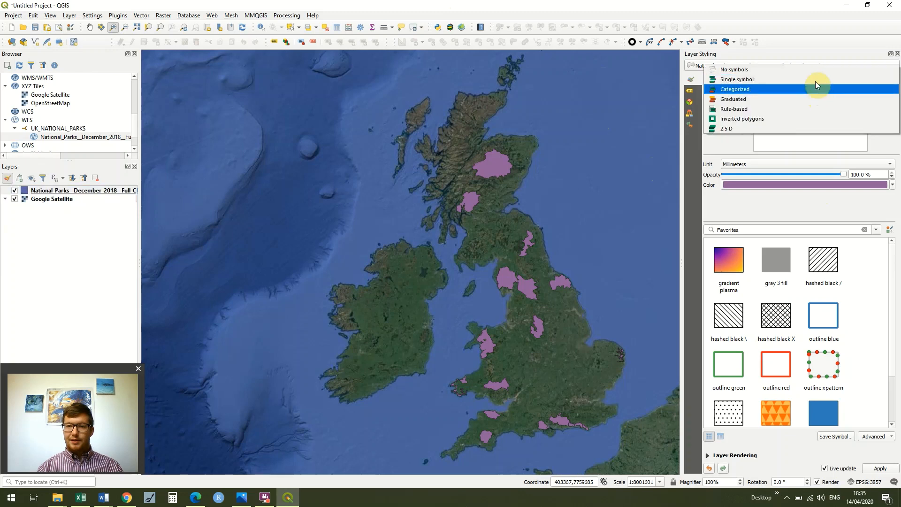
left_click(814, 82)
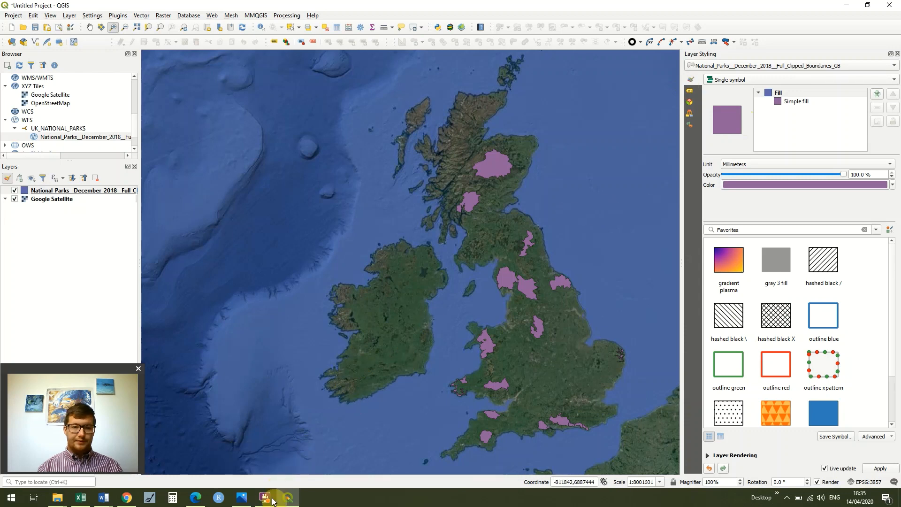
Turn on single labels for the national parks layer, using the npark18nm field as the label value
left_click(689, 94)
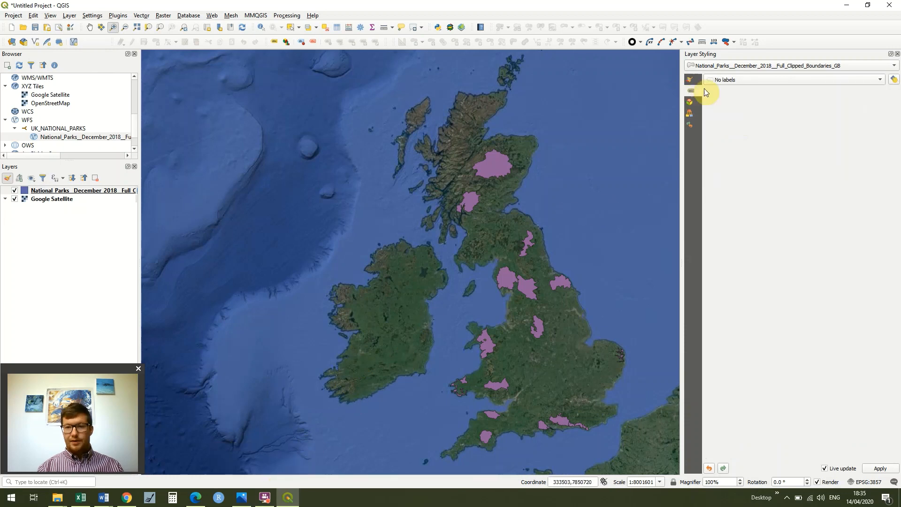
left_click(769, 82)
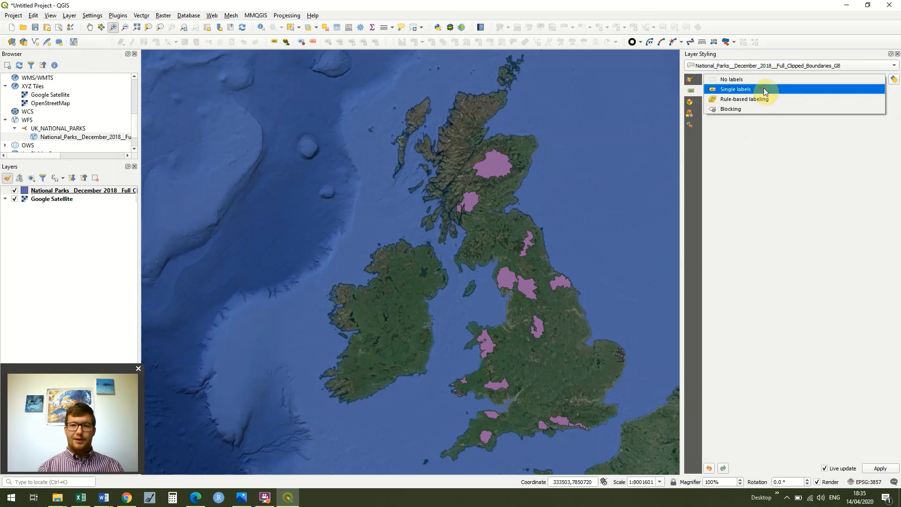
left_click(764, 89)
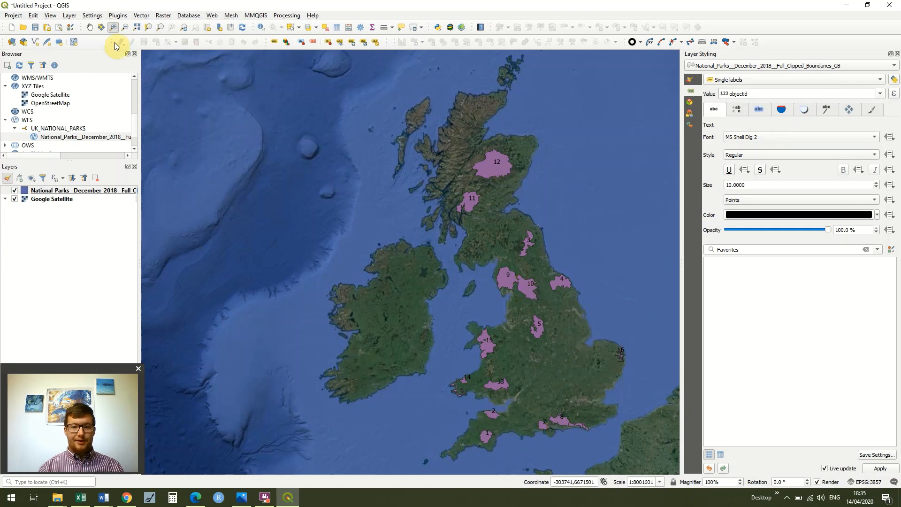
left_click(90, 27)
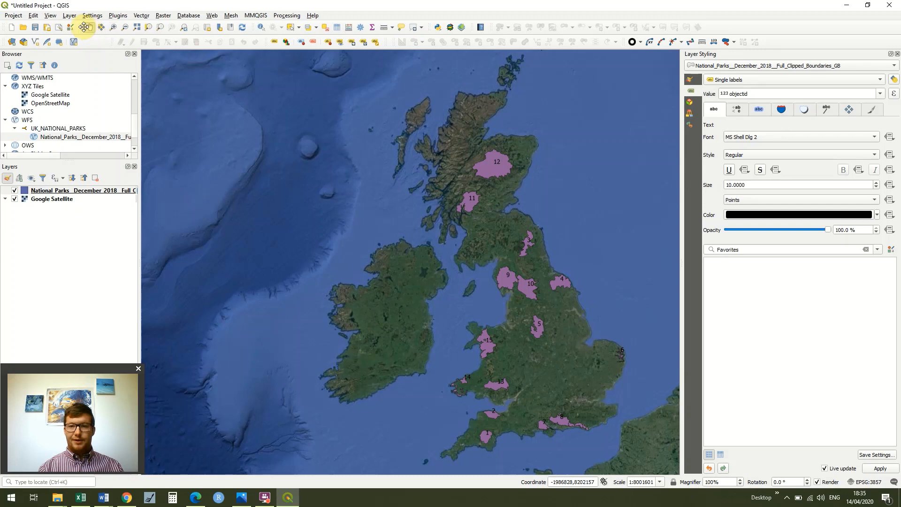
left_click(880, 94)
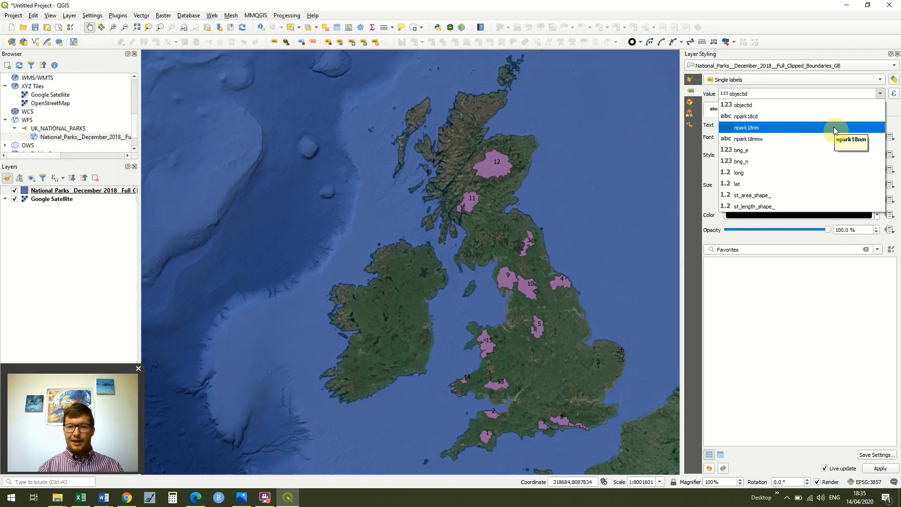
left_click(834, 128)
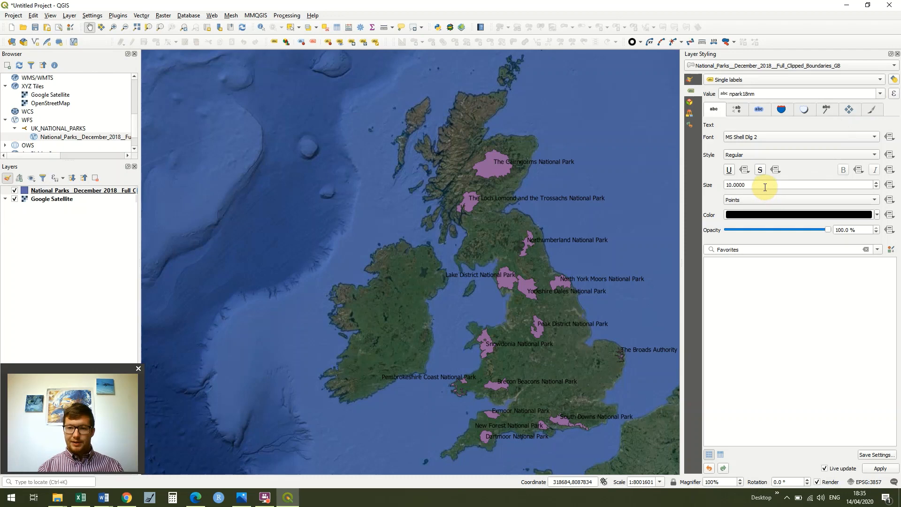
Set the park labels' text size to 8 points and give them a white text buffer of 0.8 millimeters
double_click(726, 184)
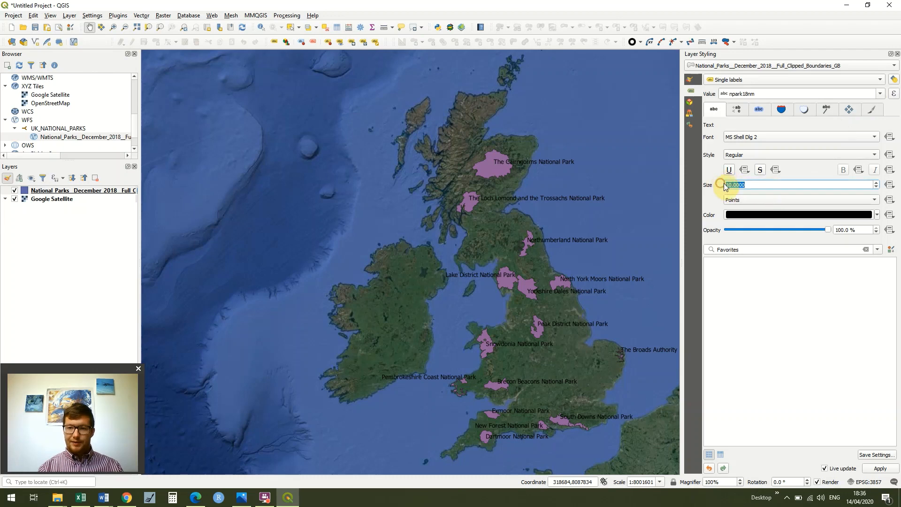
type("8")
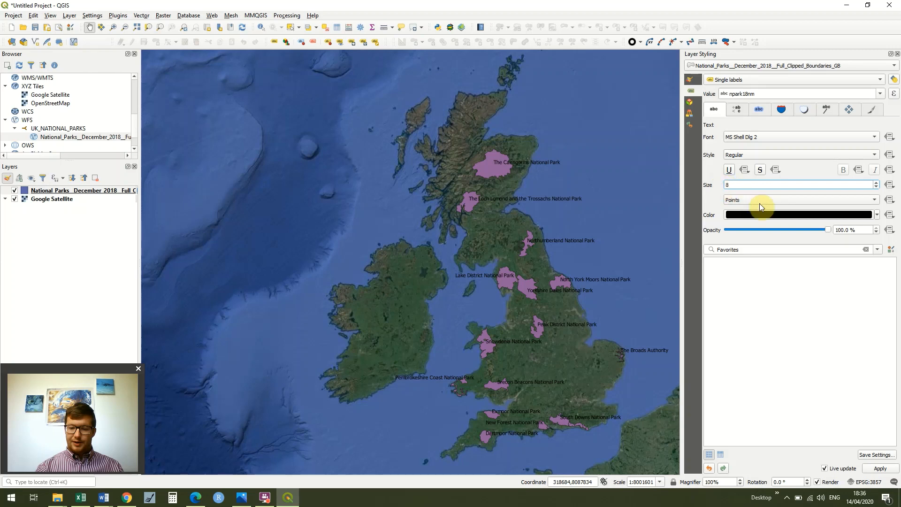
key("Return")
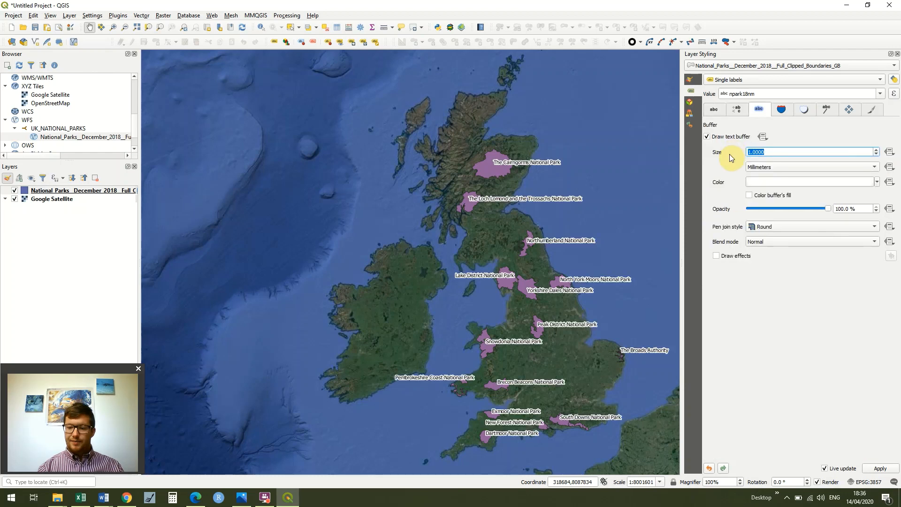
type("0.8")
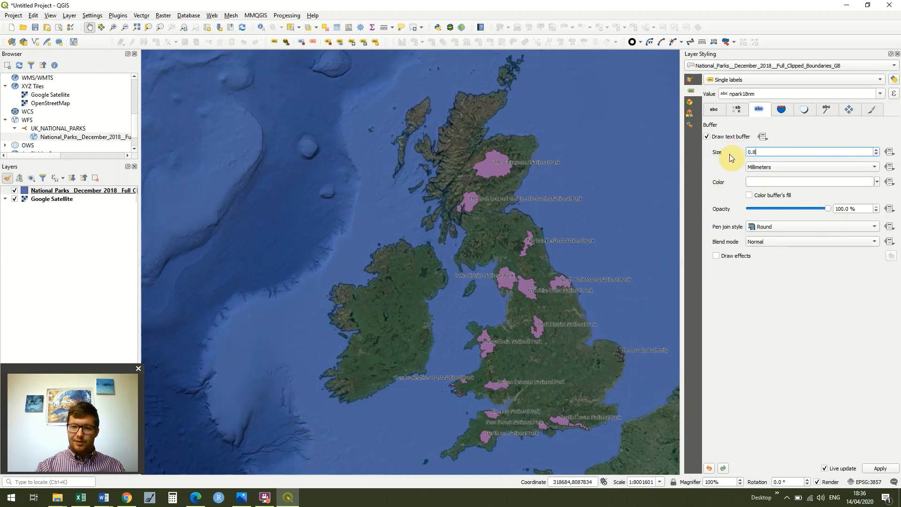
left_click(880, 468)
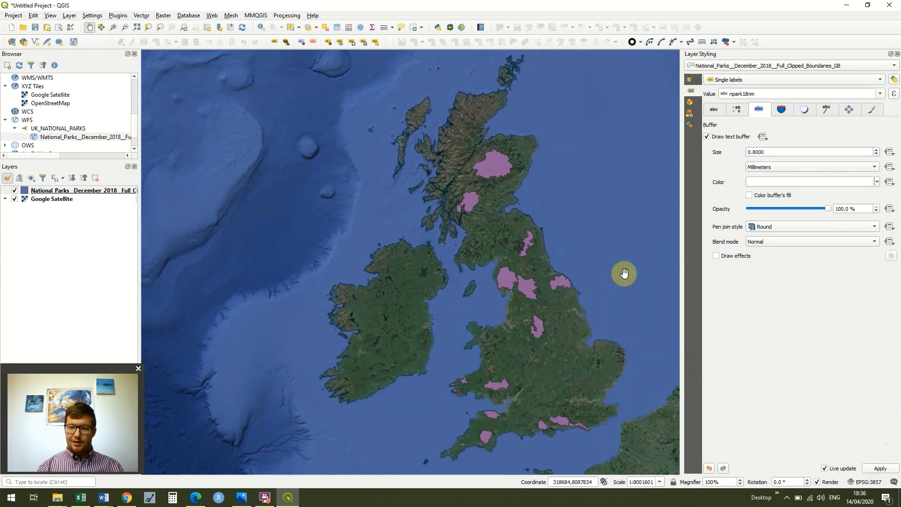
left_click_drag(624, 272, 598, 253)
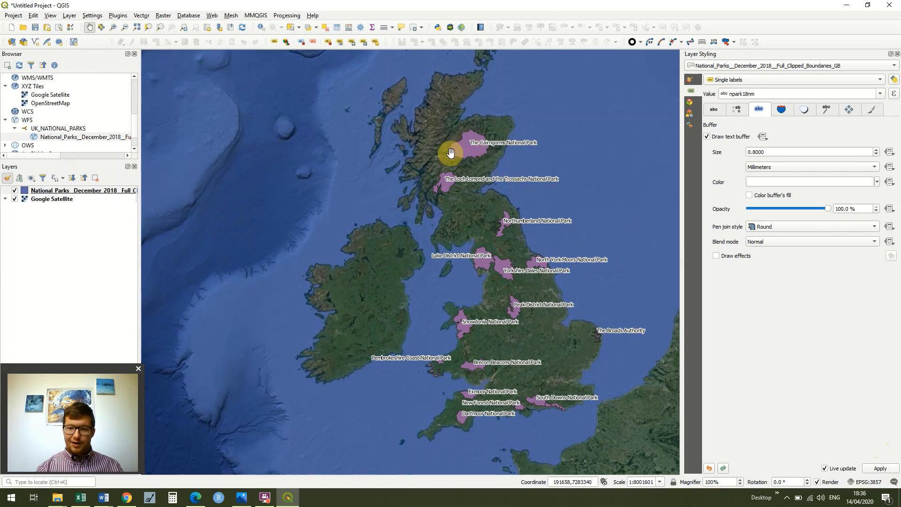
left_click_drag(656, 224, 657, 227)
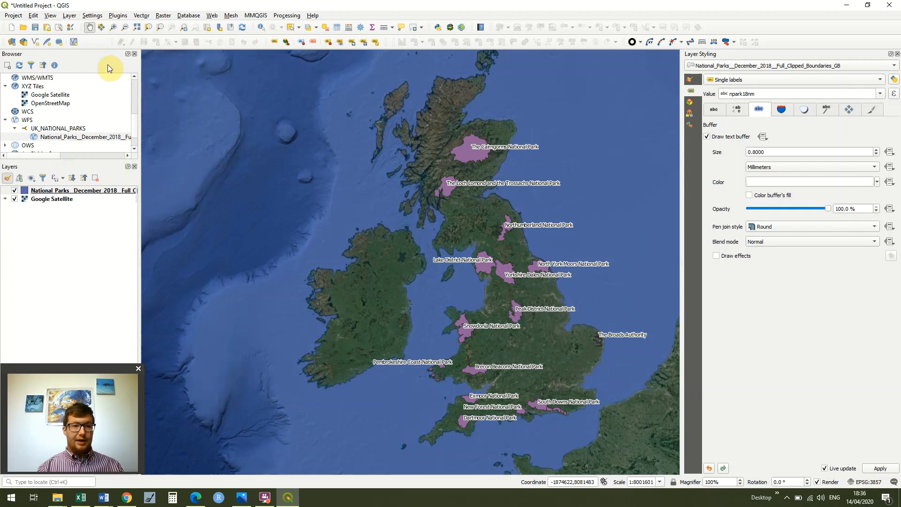
Save the project as Lesson 15 inside a new folder named QGIS Lesson 15 in QGIS for everyone
left_click(35, 29)
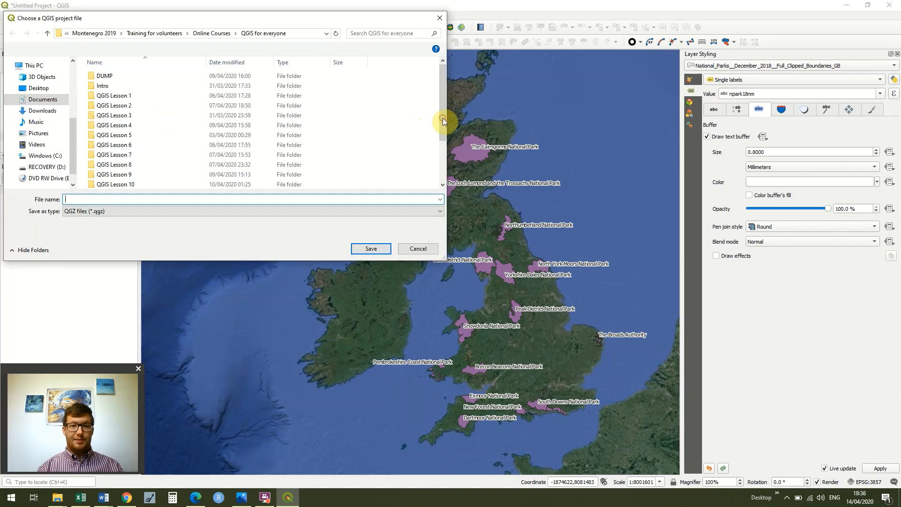
scroll(408, 177, "down", 2)
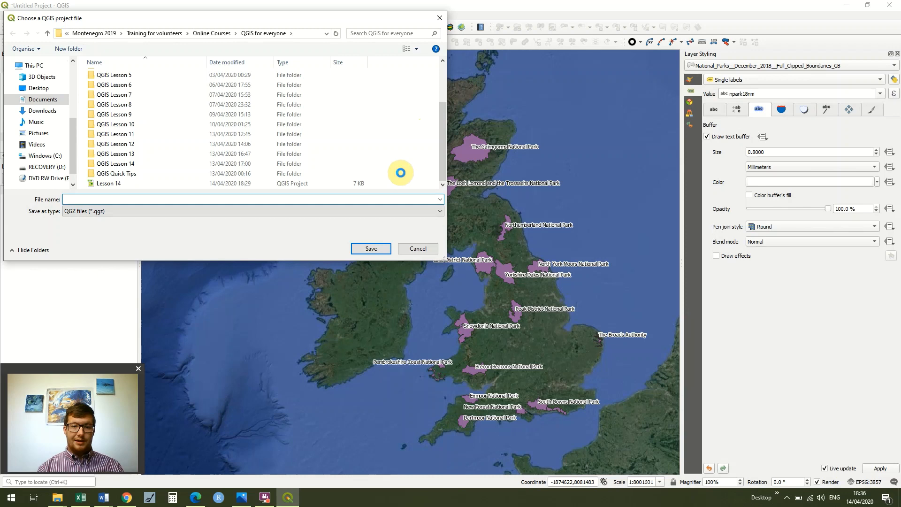
right_click(402, 176)
mouse_move(437, 275)
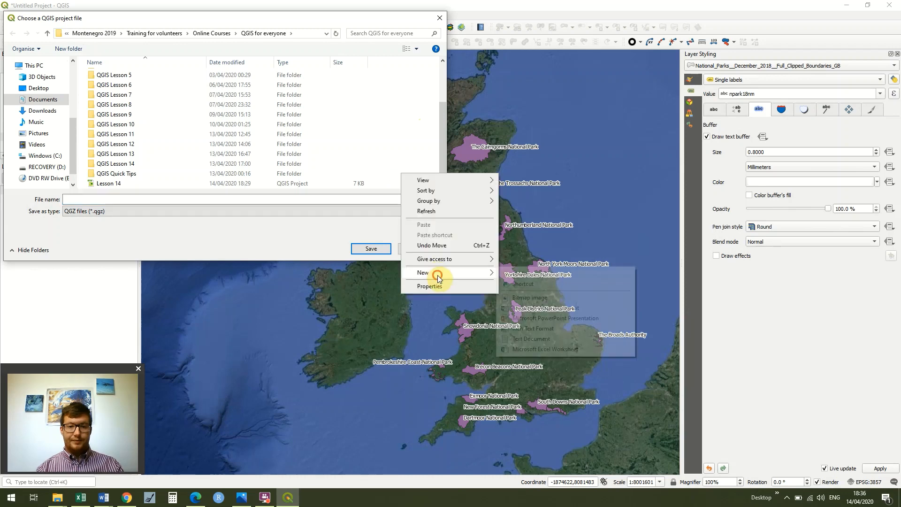
left_click(512, 275)
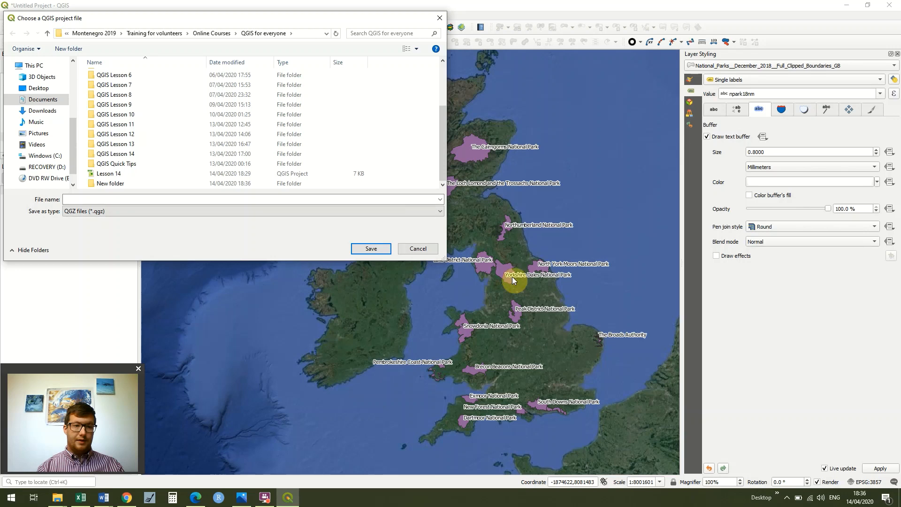
type("QGUS")
key("BackSpace")
key("BackSpace")
type("IS")
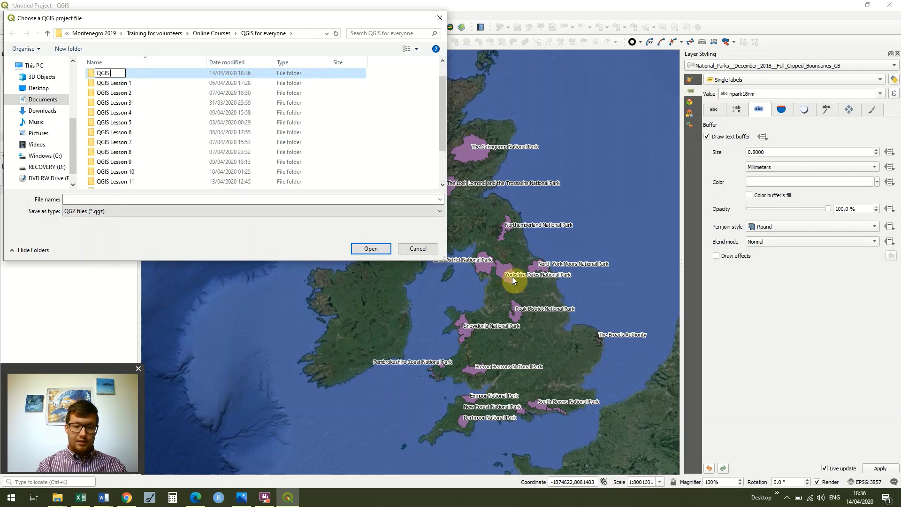
type(" Le")
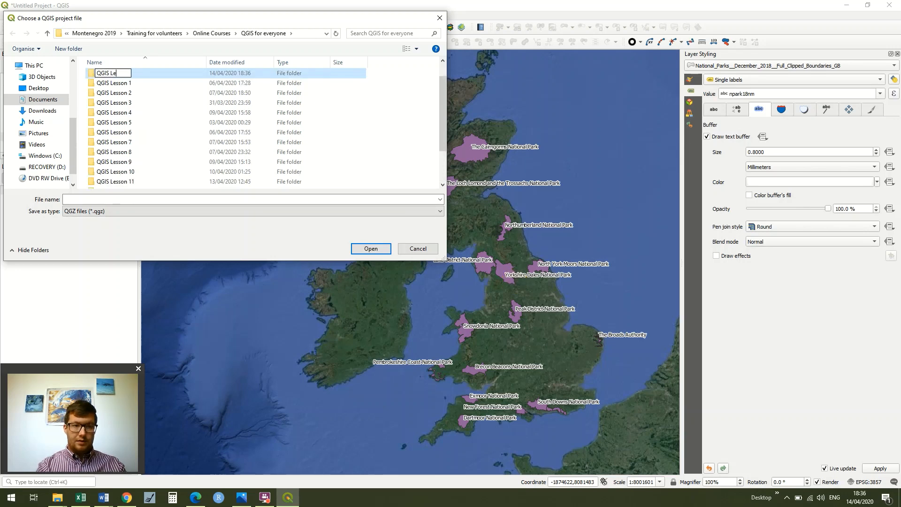
type("sson 15")
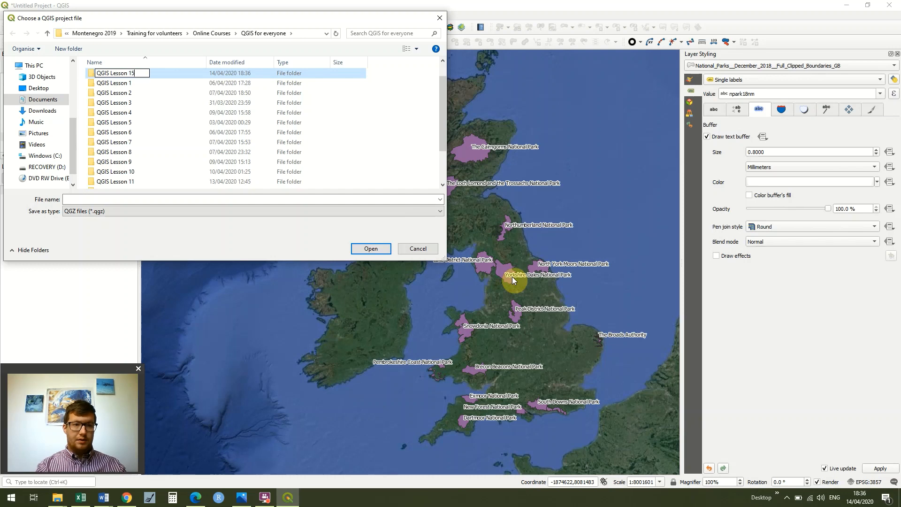
key("Return")
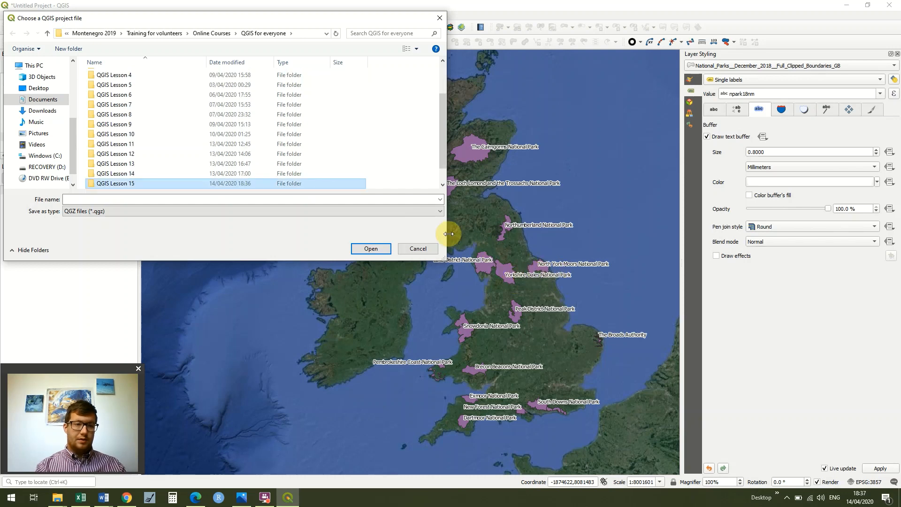
double_click(311, 184)
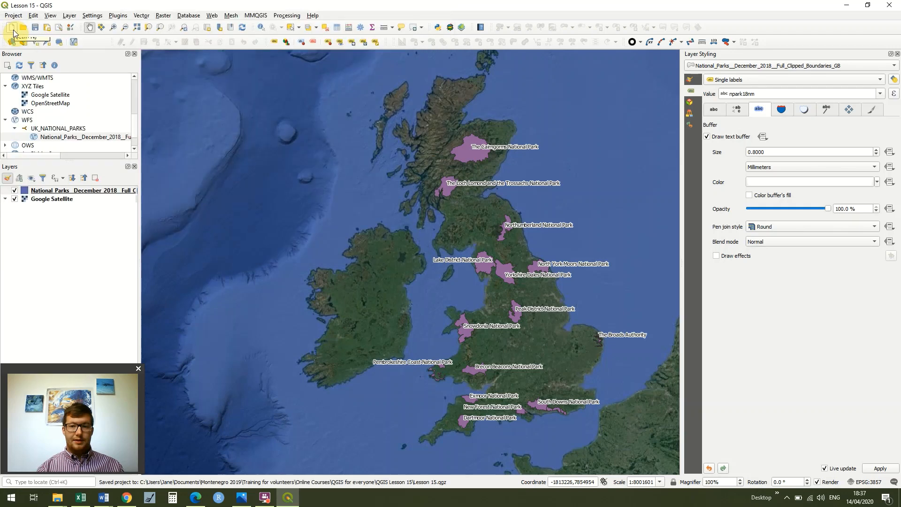
Start a new project and add the National_Parks__December_2018 layer from UK_NATIONAL_PARKS, accepting the OSGB 1936 to WGS 84 (6) transformation
left_click(13, 29)
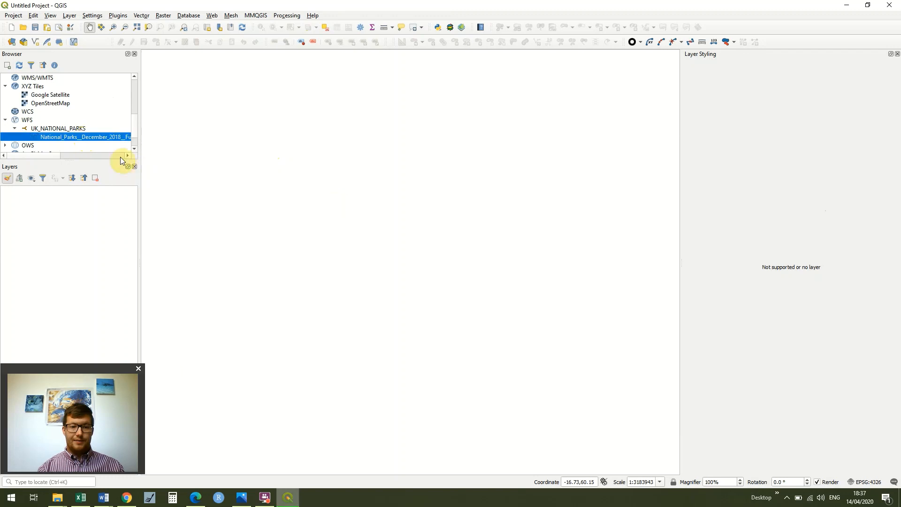
double_click(106, 138)
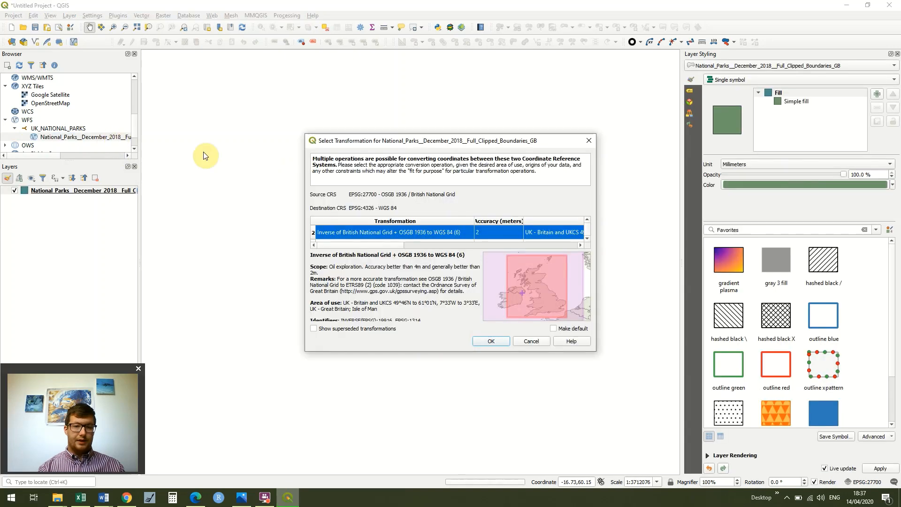
left_click(499, 340)
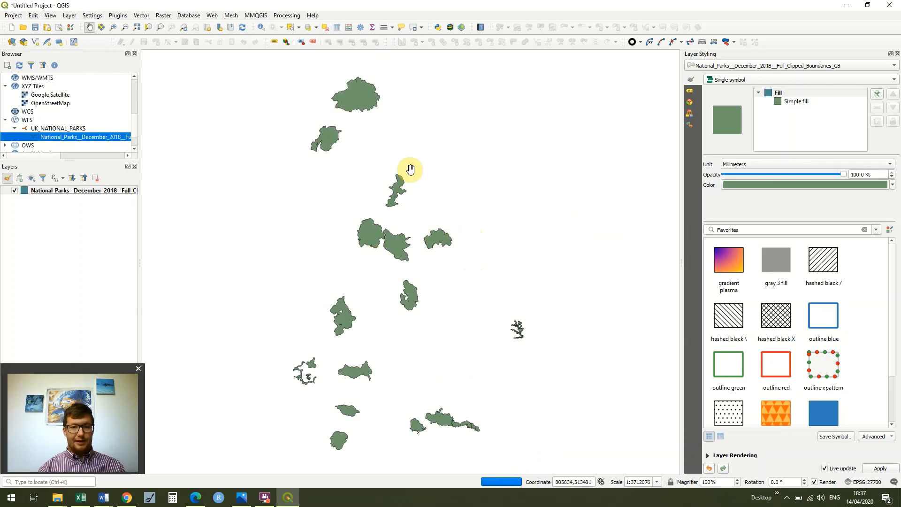
Add the OpenStreetMap base layer, accepting the OSGB 1936 to WGS 84 (6) transformation, and place it beneath the national parks layer
left_click_drag(43, 103, 55, 220)
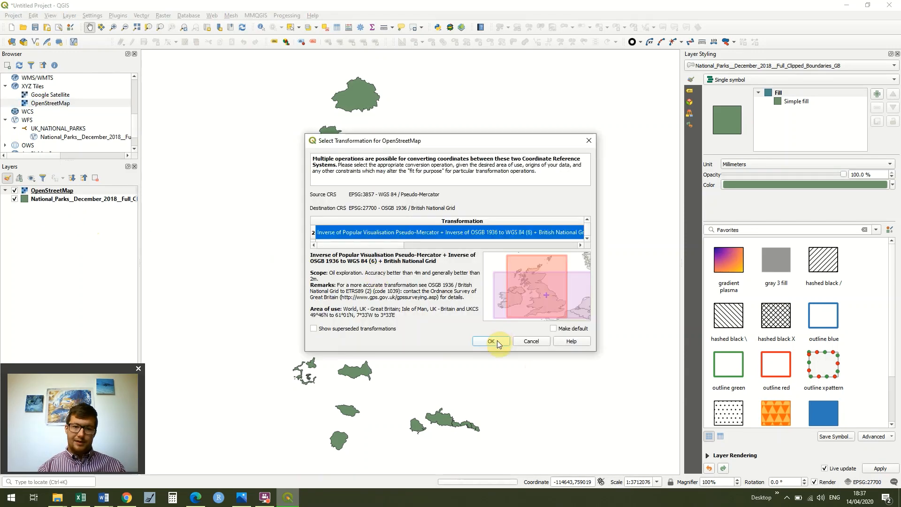
left_click(497, 340)
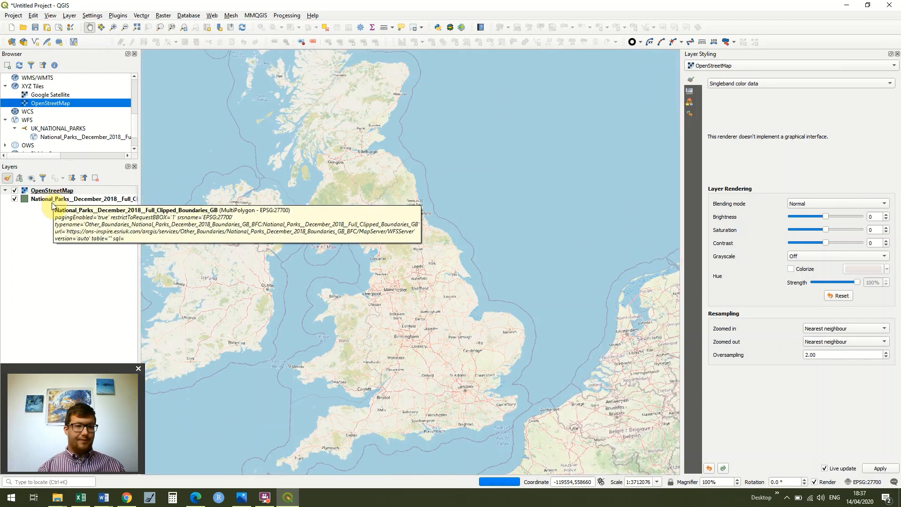
mouse_move(52, 204)
left_mouse_down()
mouse_move(70, 199)
mouse_move(54, 192)
left_mouse_up()
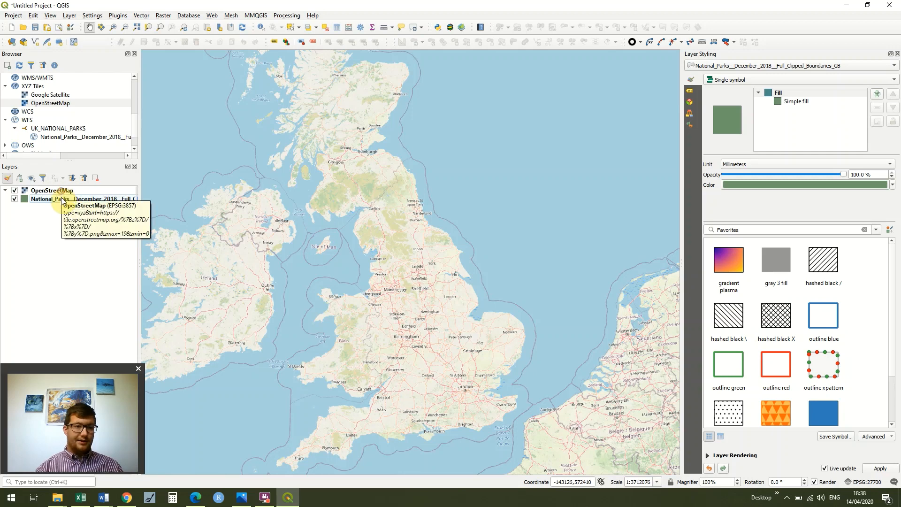
left_click_drag(60, 190, 61, 209)
left_click_drag(61, 207, 62, 208)
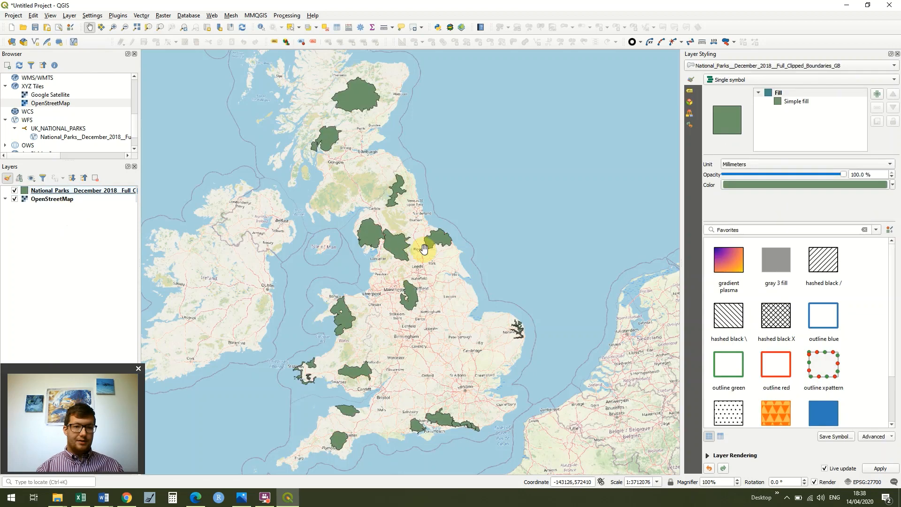